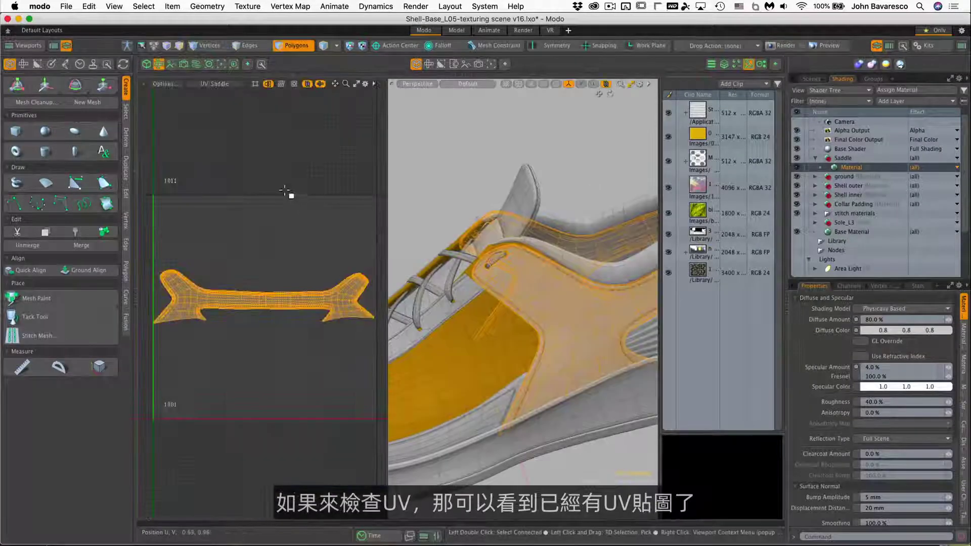
Check the Saddle UV map, switch to vertex selection, and close the UV view to show the shoe in the full 3D view.
left_click_drag(314, 306, 292, 314, "ctrl+alt")
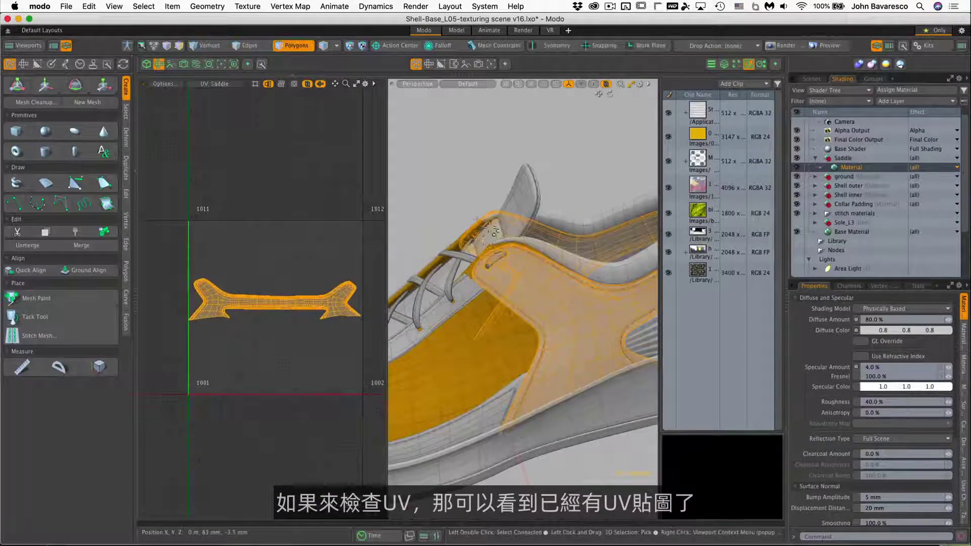
key("space")
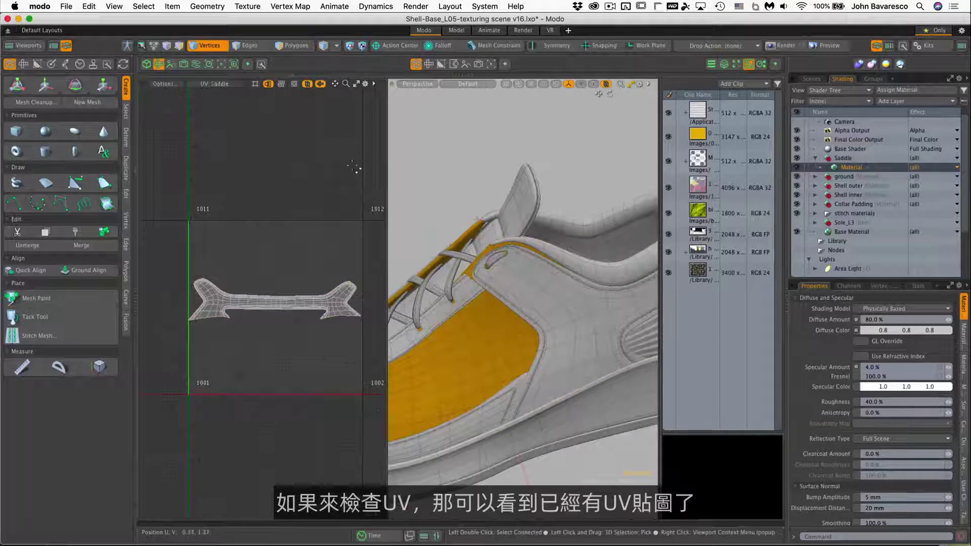
left_click(160, 64)
left_click_drag(409, 256, 474, 304, "alt")
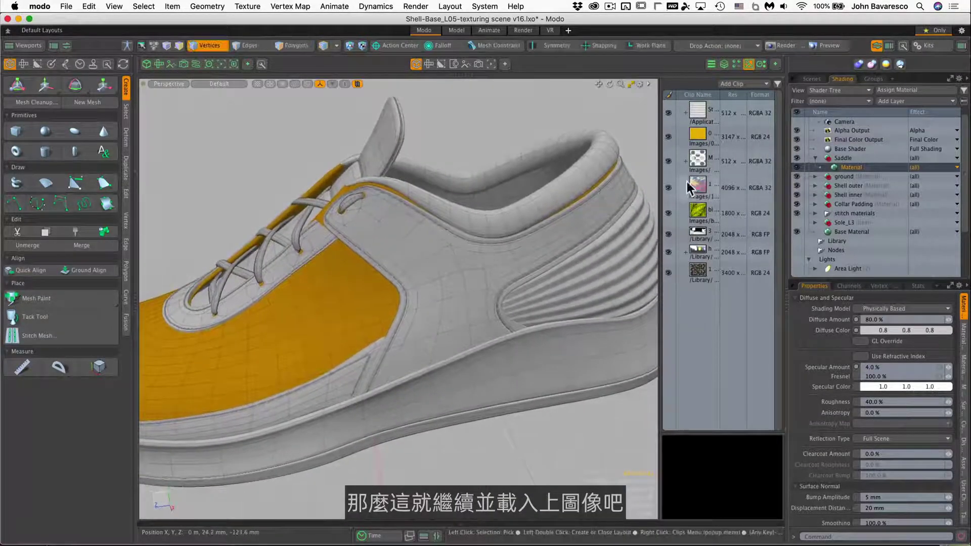
Preview the pattern images in the Images folder and load geometric.jpg as a new clip.
left_click(735, 85)
left_click(736, 92)
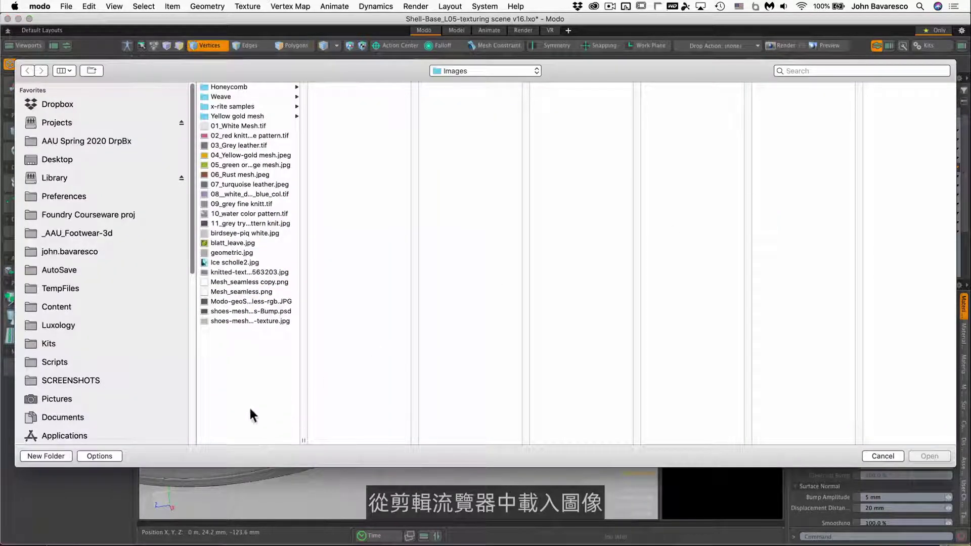
left_click(229, 319)
left_click(226, 309)
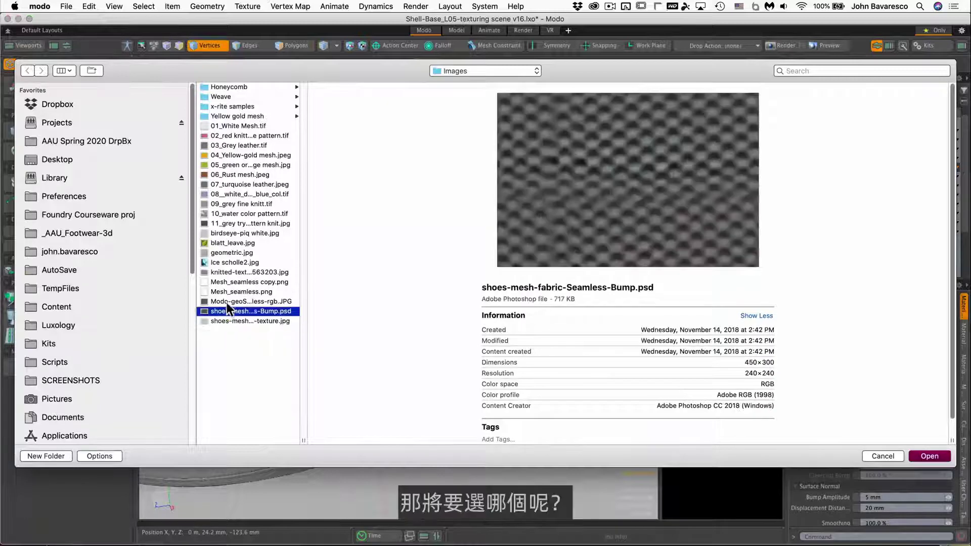
left_click(227, 301)
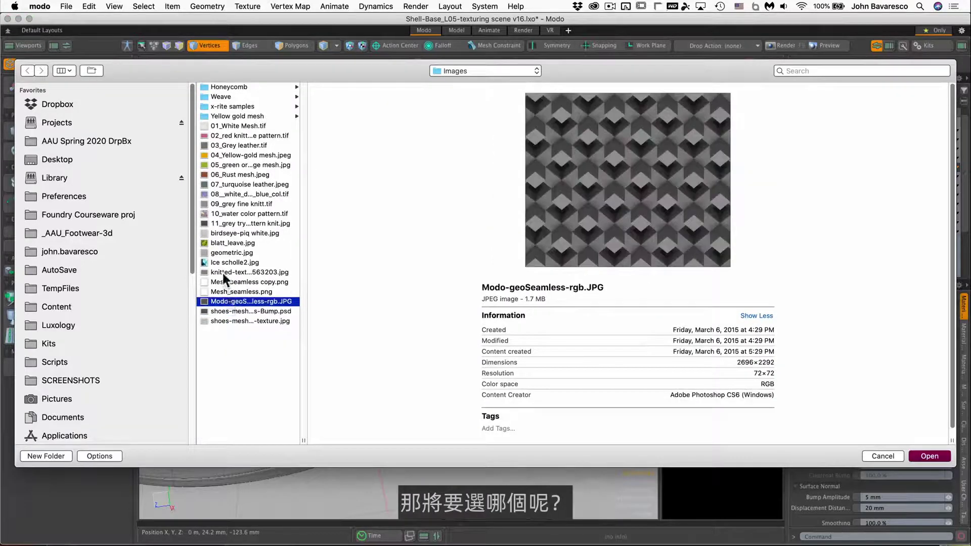
left_click(224, 253)
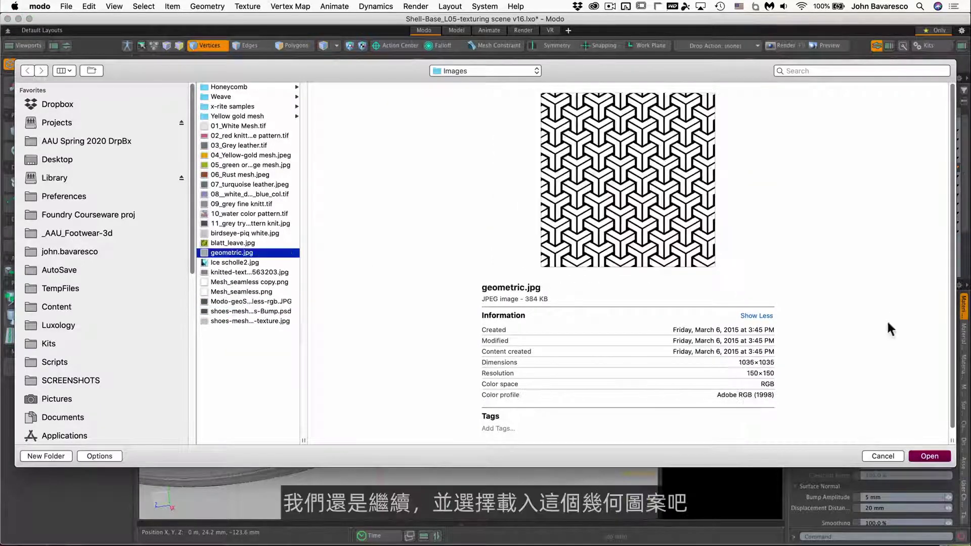
left_click(929, 456)
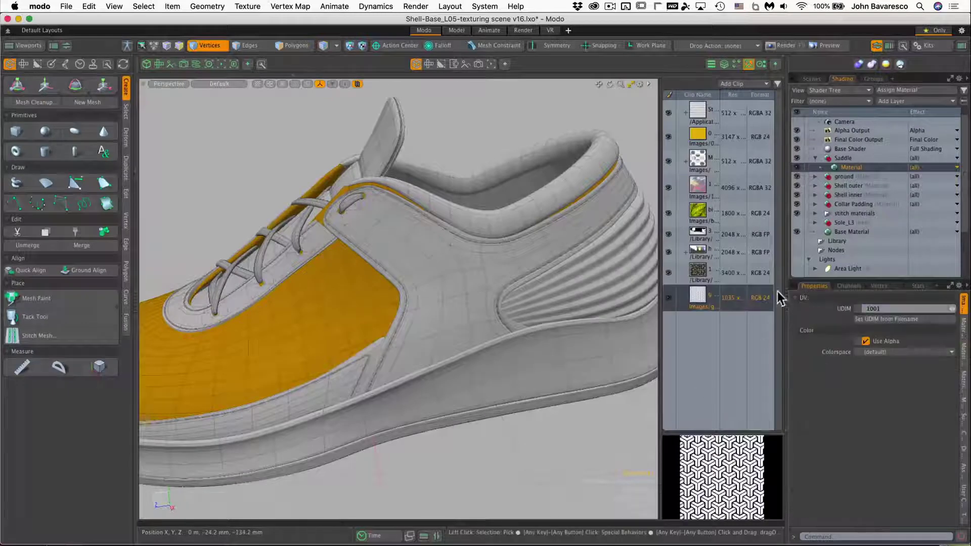
Add the geometric clip to the Saddle material group as a texture layer above its material.
left_click(842, 158)
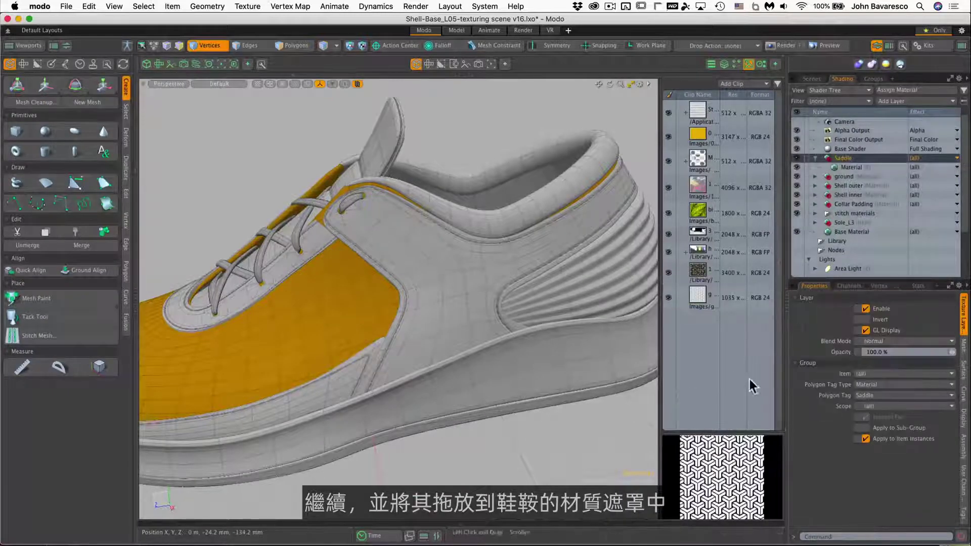
left_click_drag(699, 298, 845, 166)
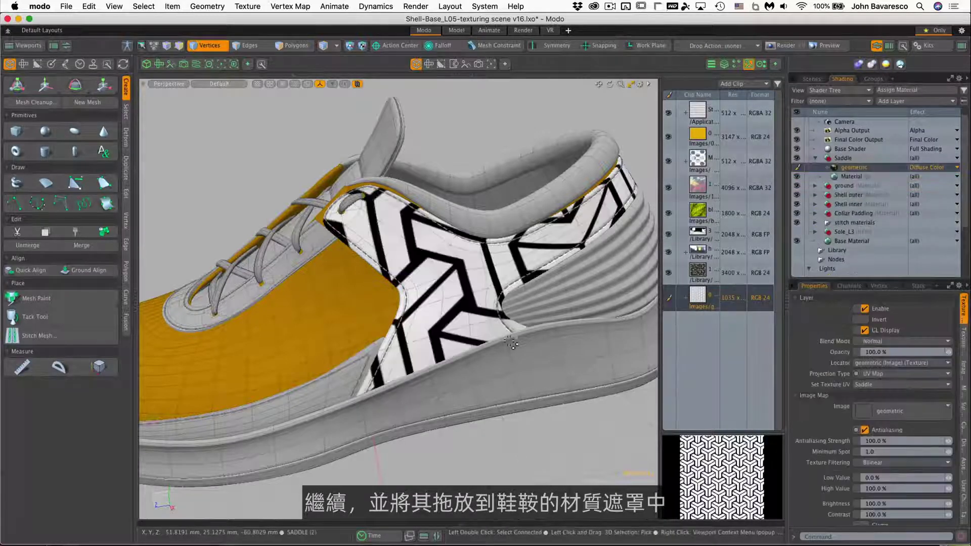
mouse_move(463, 271)
left_mouse_down("alt")
mouse_move(518, 314)
mouse_move(440, 258)
mouse_move(475, 283)
left_mouse_up("alt")
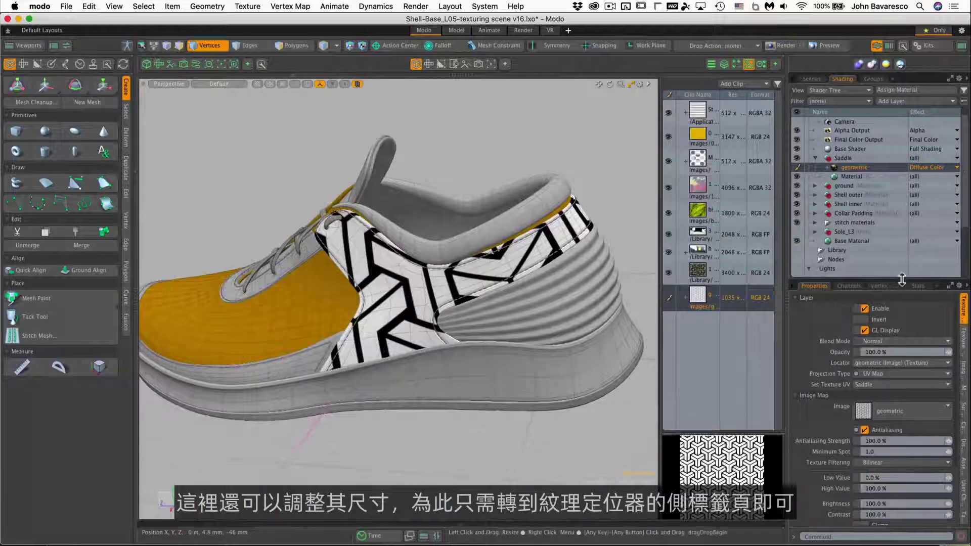
Enlarge the properties area and set the geometric texture locator's Horizontal Wrap to 0.833 and Vertical Wrap to 0.823.
left_click_drag(905, 281, 906, 200)
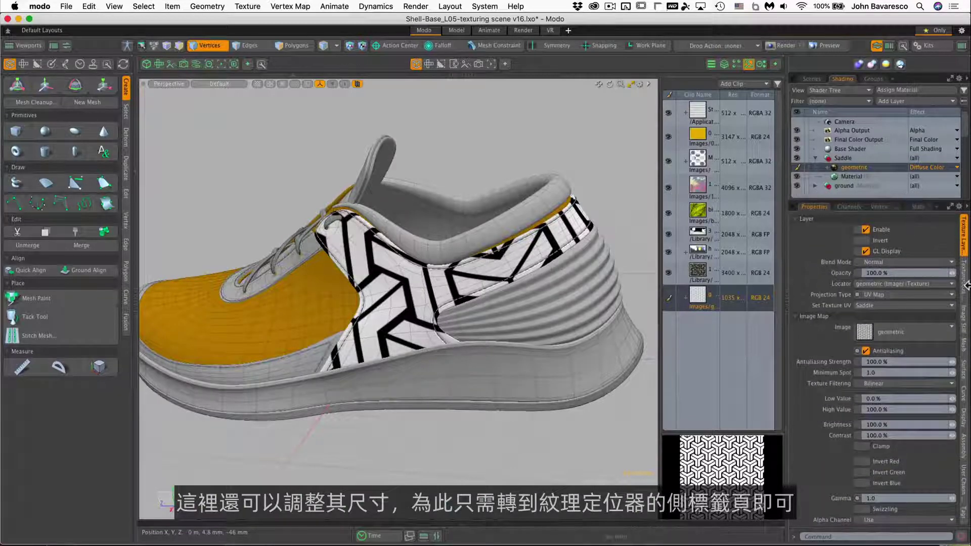
left_click(966, 289)
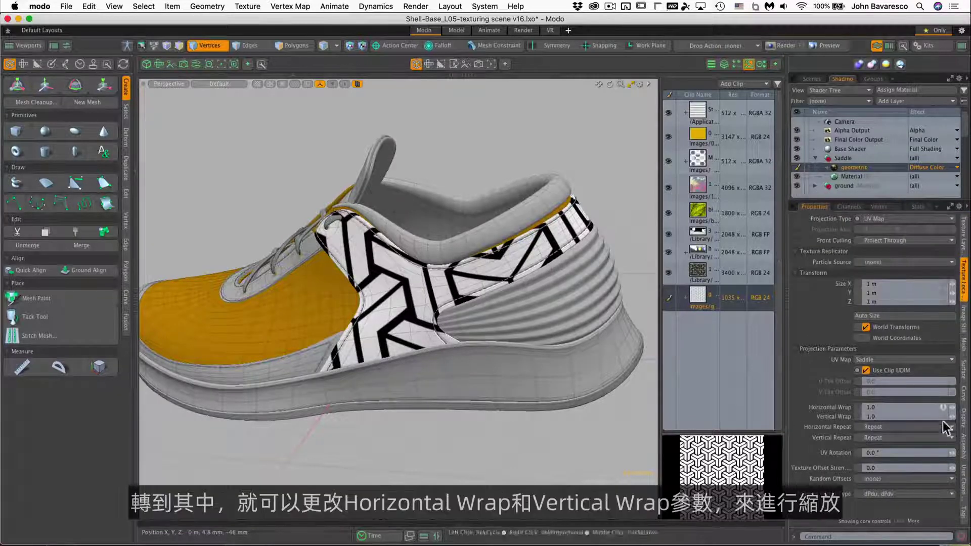
left_click(950, 407)
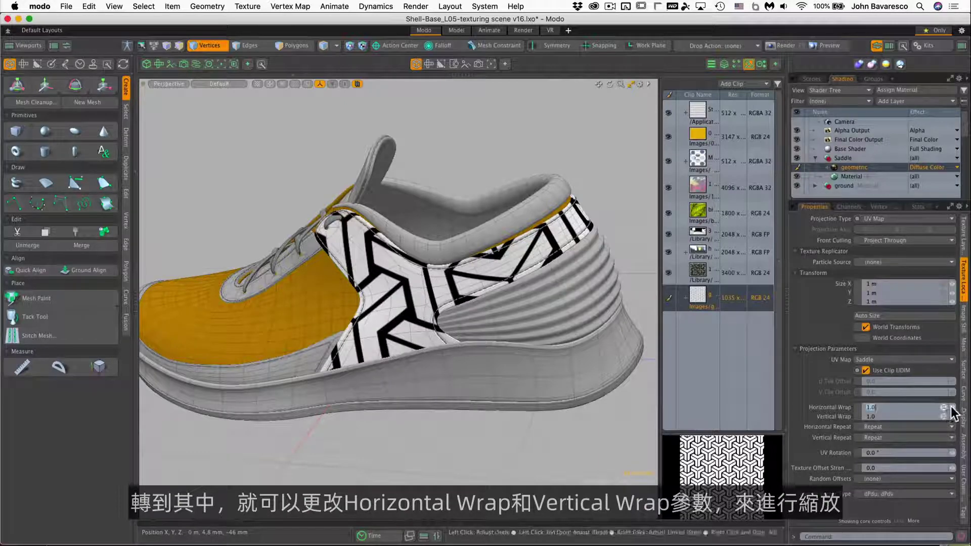
mouse_move(951, 407)
right_mouse_down()
mouse_move(935, 407)
mouse_move(947, 407)
right_mouse_up()
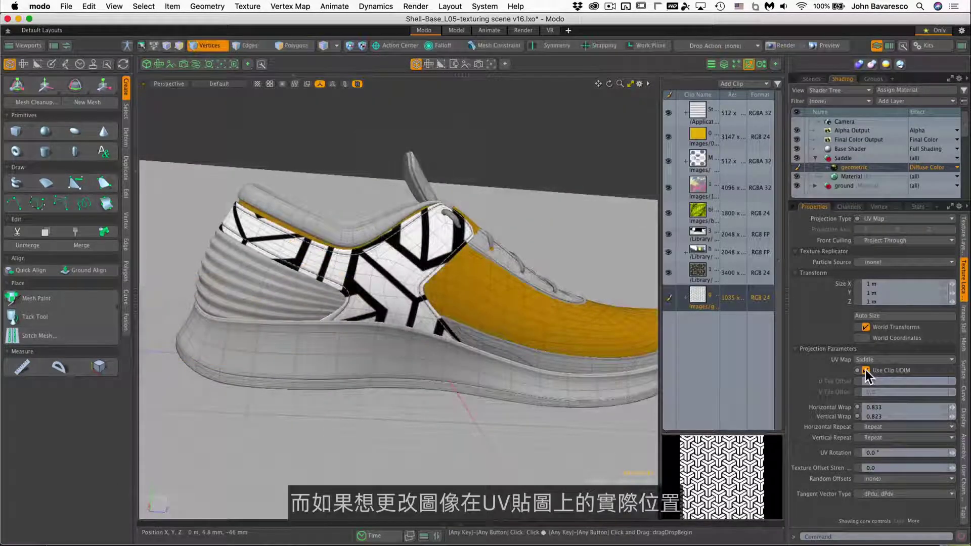
Disable Use Clip UDIM and set U Tile Offset to 0.032, V Tile Offset to -0.021 and Vertical Wrap to 0.796.
left_click(866, 370)
mouse_move(952, 381)
left_mouse_down()
mouse_move(937, 382)
mouse_move(953, 382)
left_mouse_up()
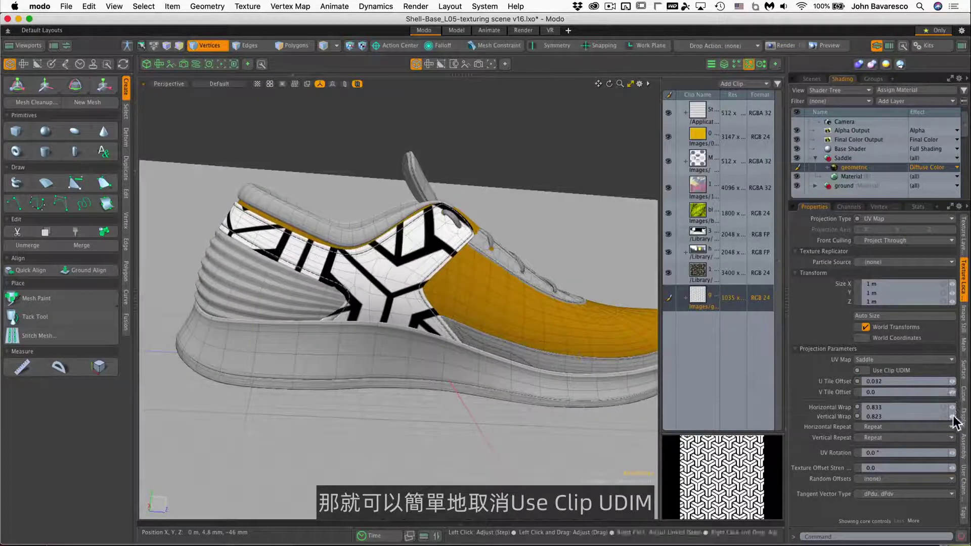
left_click_drag(952, 417, 948, 416)
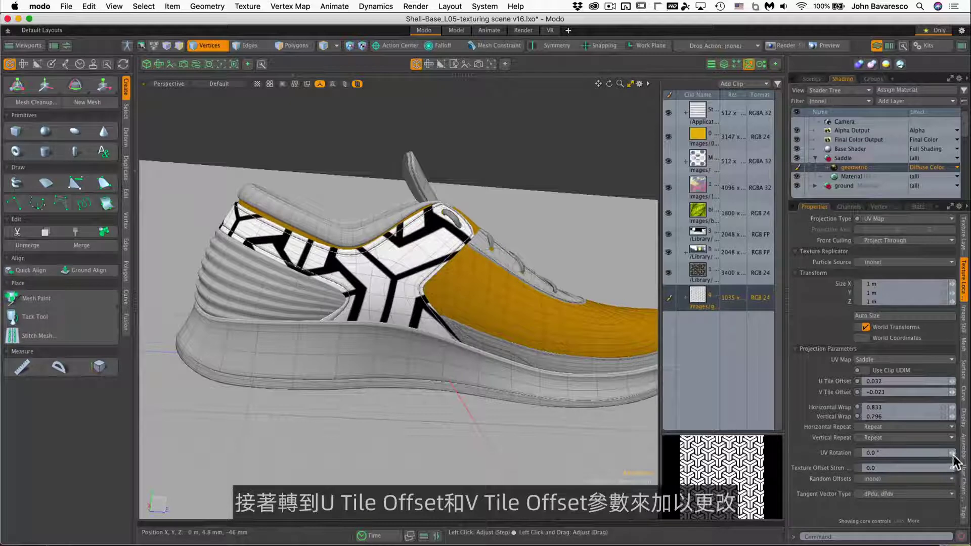
Rotate the geometric texture's UVs to -8.2° and set its V Tile Offset to 0.02.
left_click_drag(952, 453, 949, 452)
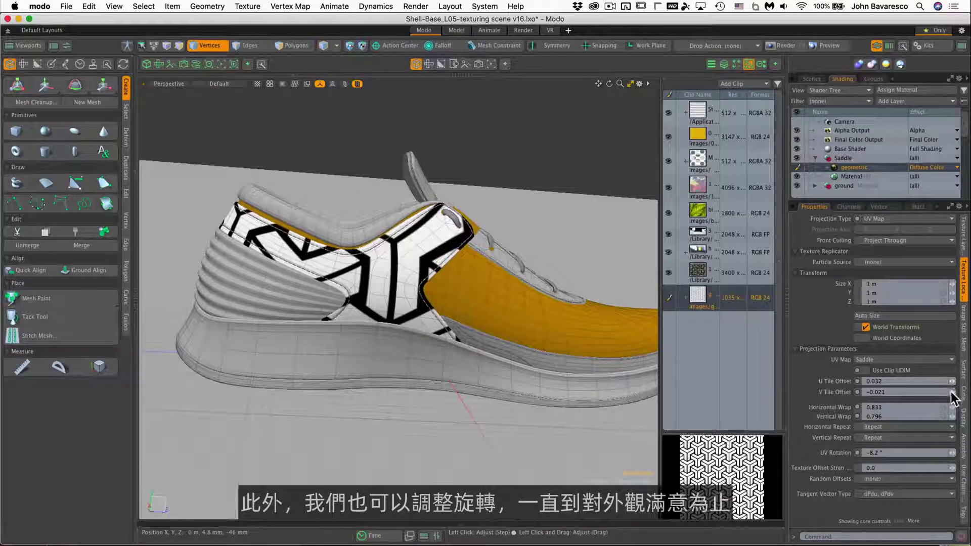
mouse_move(951, 392)
left_mouse_down()
mouse_move(961, 392)
mouse_move(950, 392)
left_mouse_up()
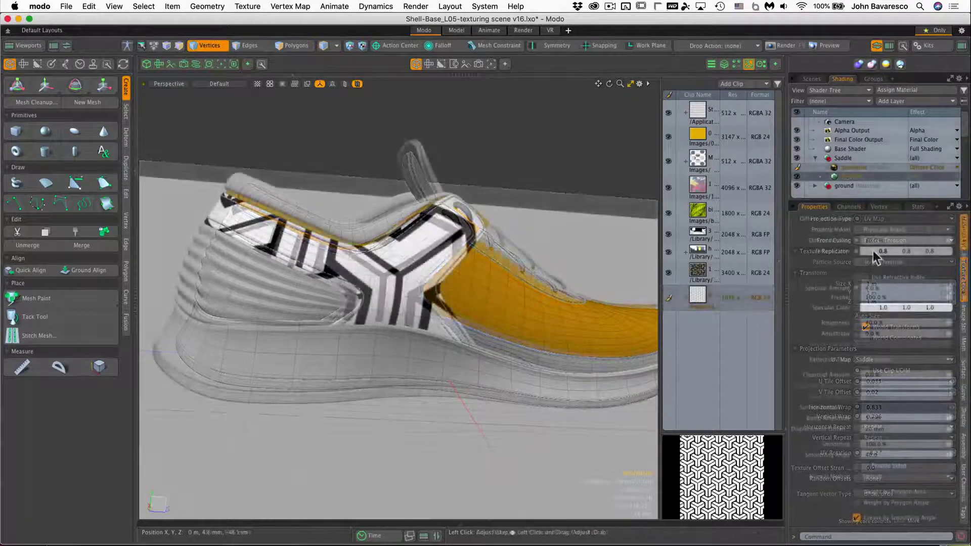
Set the Saddle material's diffuse color to green with RGB values 0.57, 0.8, 0.25.
left_click(873, 251)
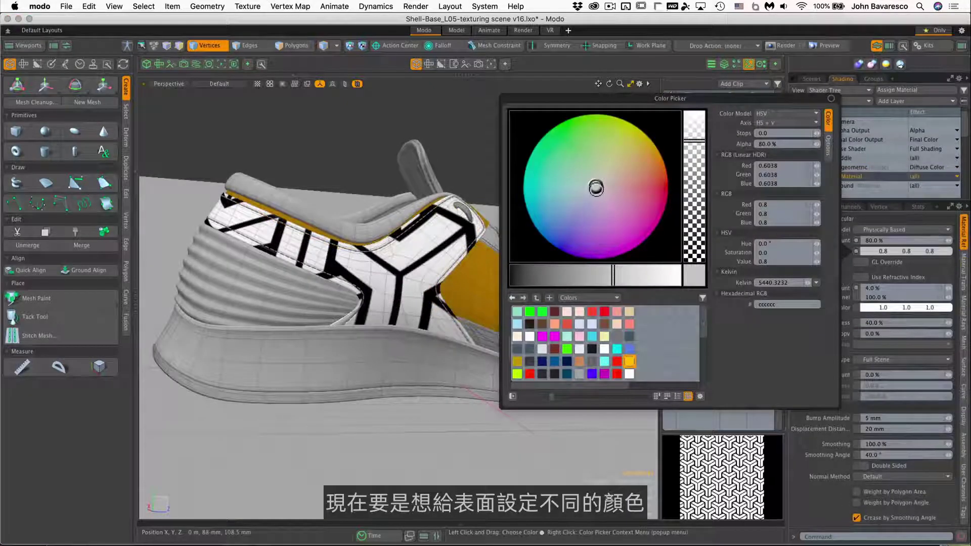
mouse_move(597, 188)
left_mouse_down()
mouse_move(649, 179)
mouse_move(635, 137)
mouse_move(590, 119)
left_mouse_up()
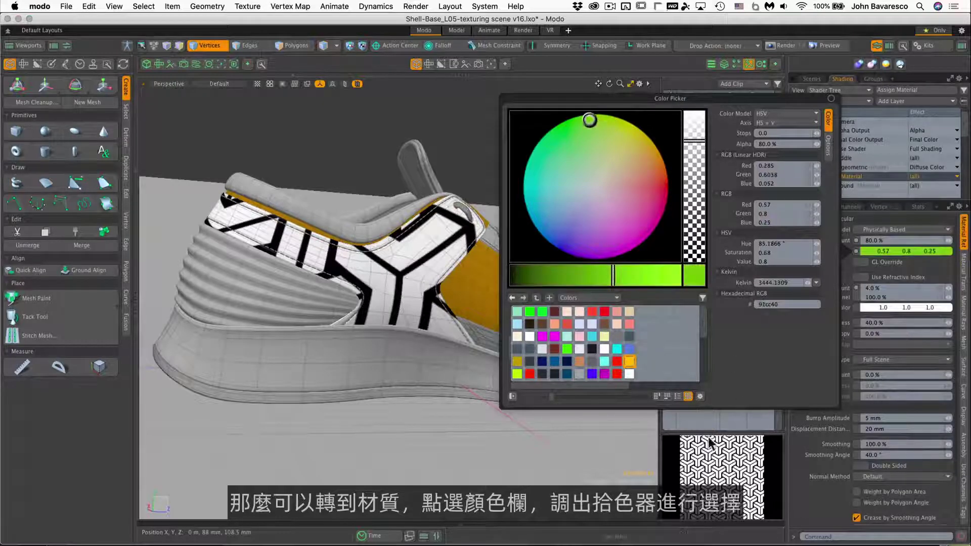
left_click(595, 447)
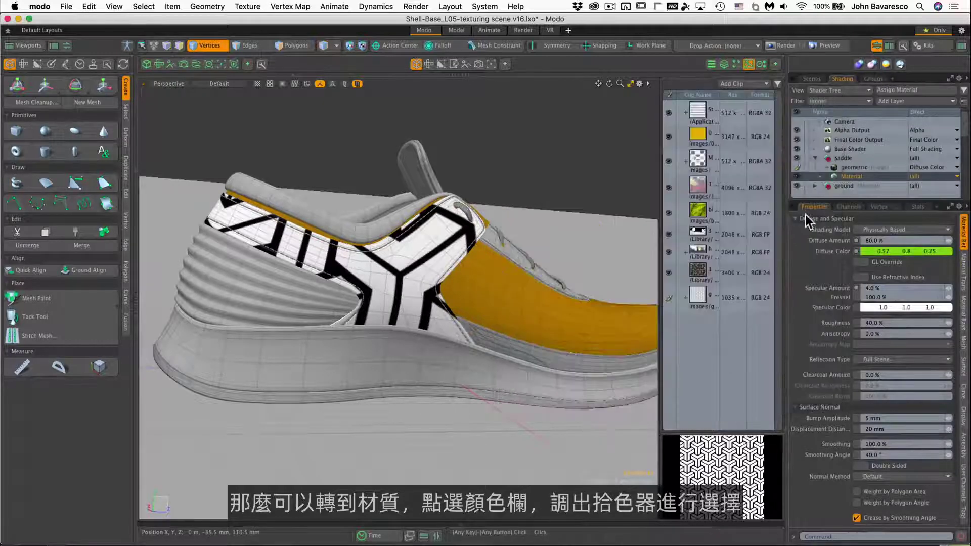
Compare the geometric layer's Diffuse Color effect with the settings of the Saddle material beneath it.
left_click(916, 169)
left_click(844, 167)
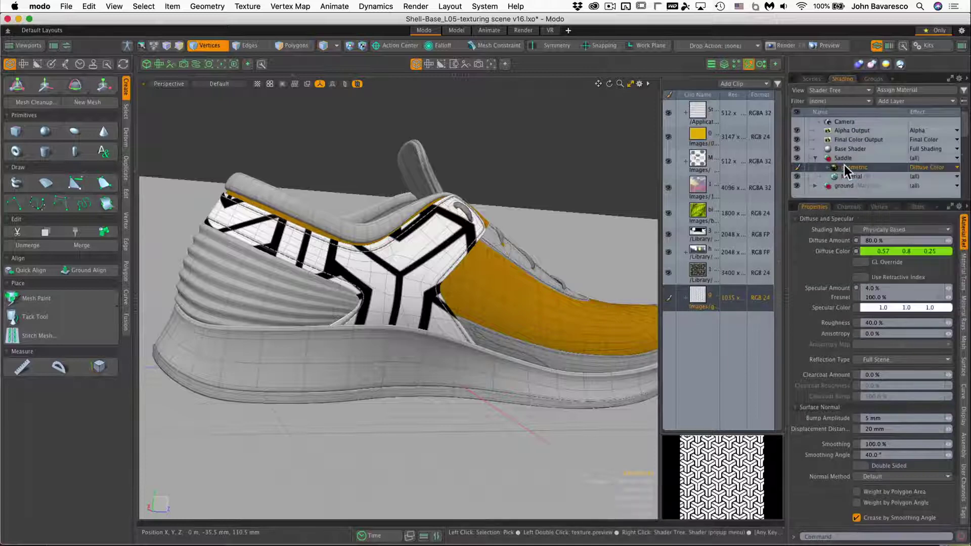
left_click(920, 176)
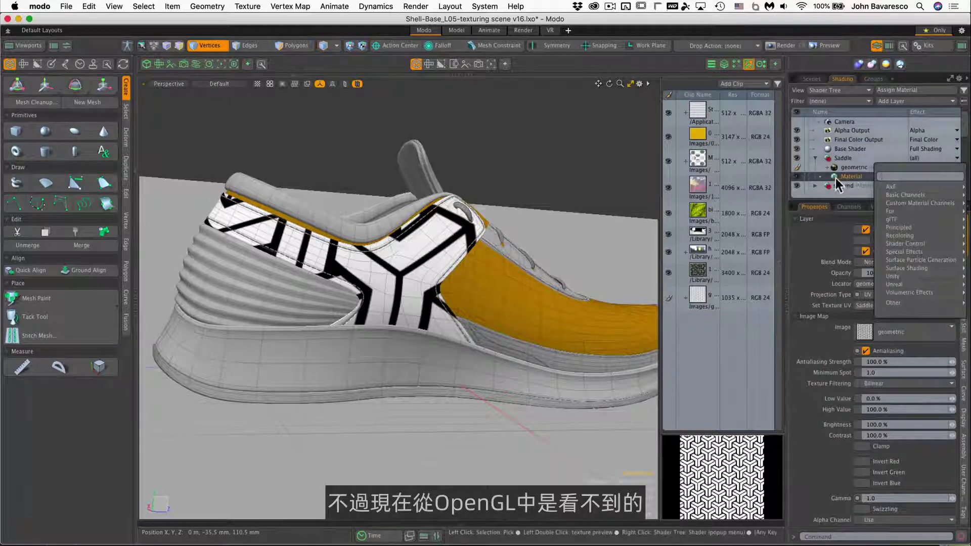
left_click(848, 174)
left_click(849, 167)
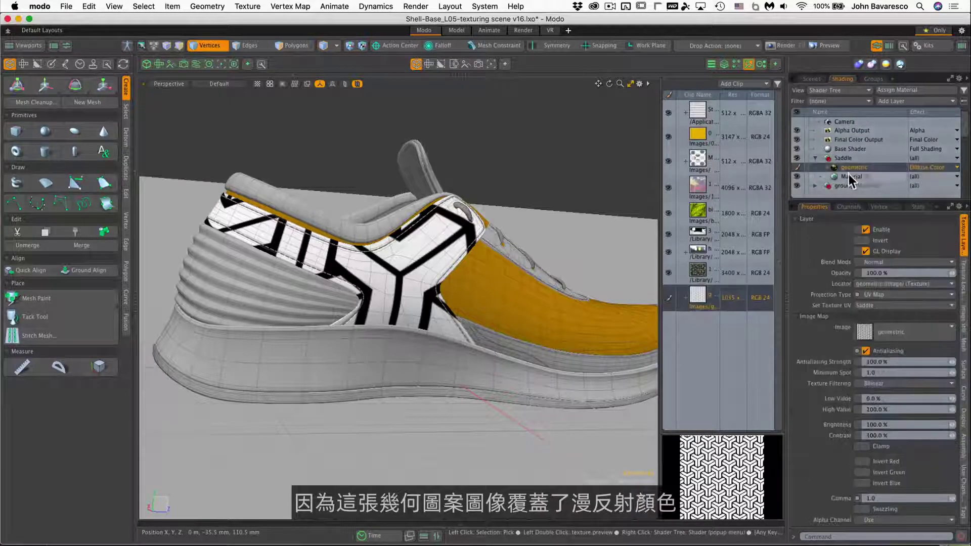
left_click(849, 176)
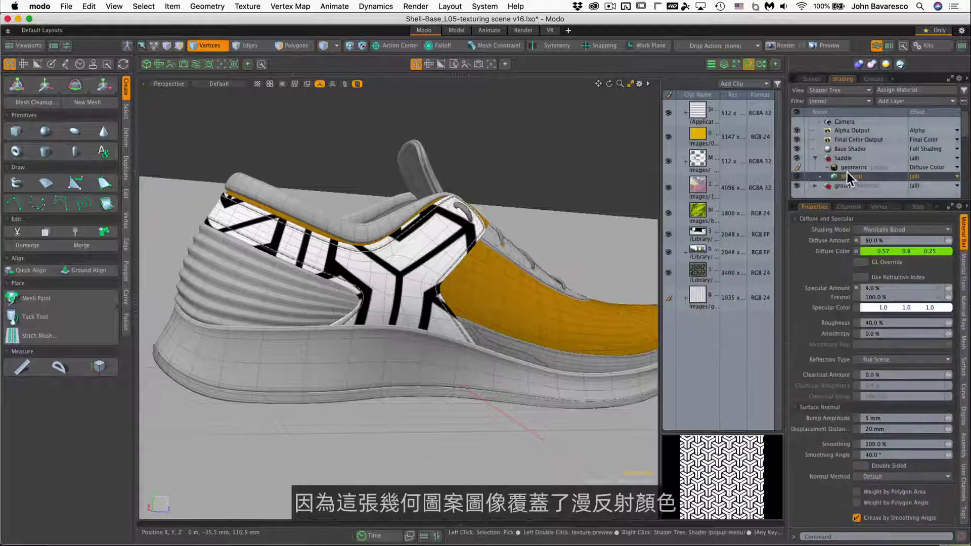
Close the clip browser and set the geometric texture layer's blend mode to Multiply.
left_click(748, 65)
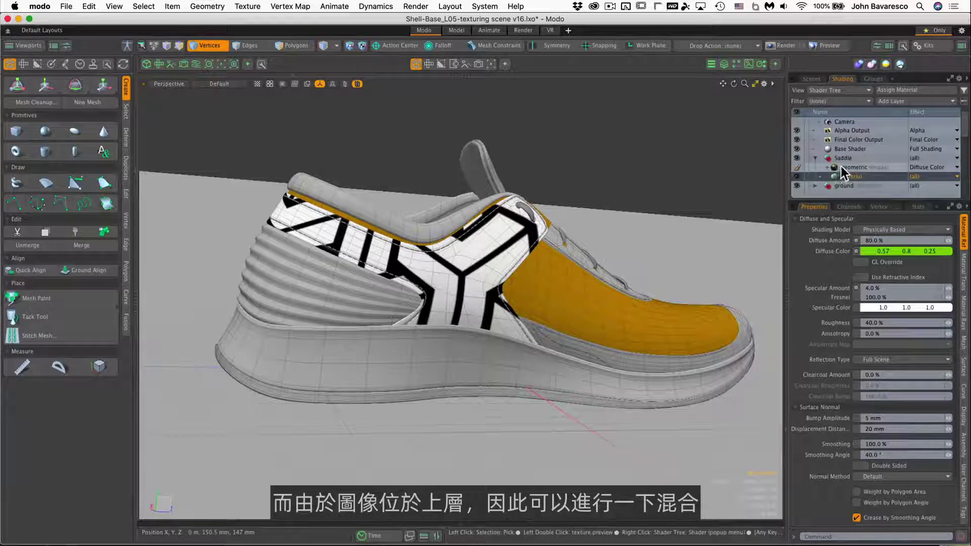
left_click(842, 167)
left_click(870, 264)
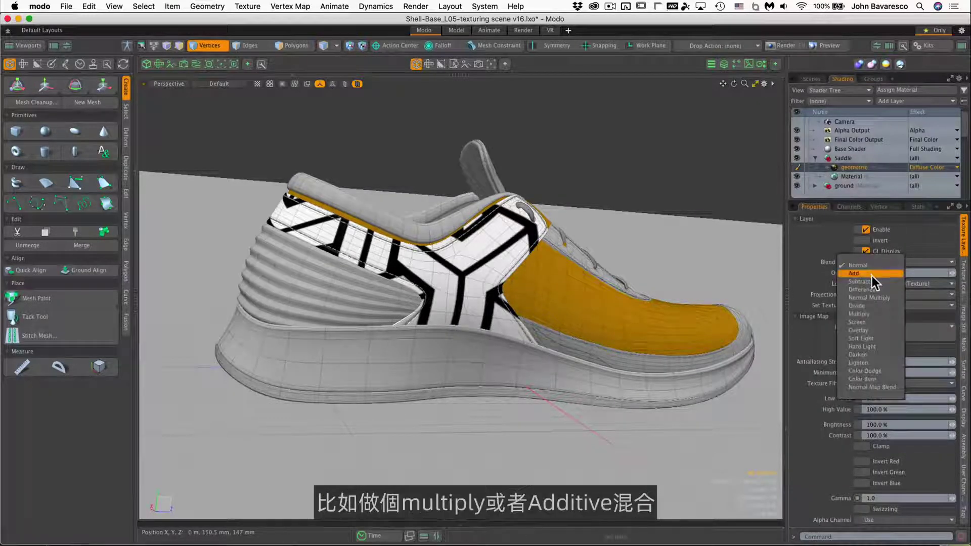
left_click(878, 312)
Display a live render preview beside the 3D view to check the blended saddle colors.
left_click_drag(526, 288, 532, 317, "ctrl+alt")
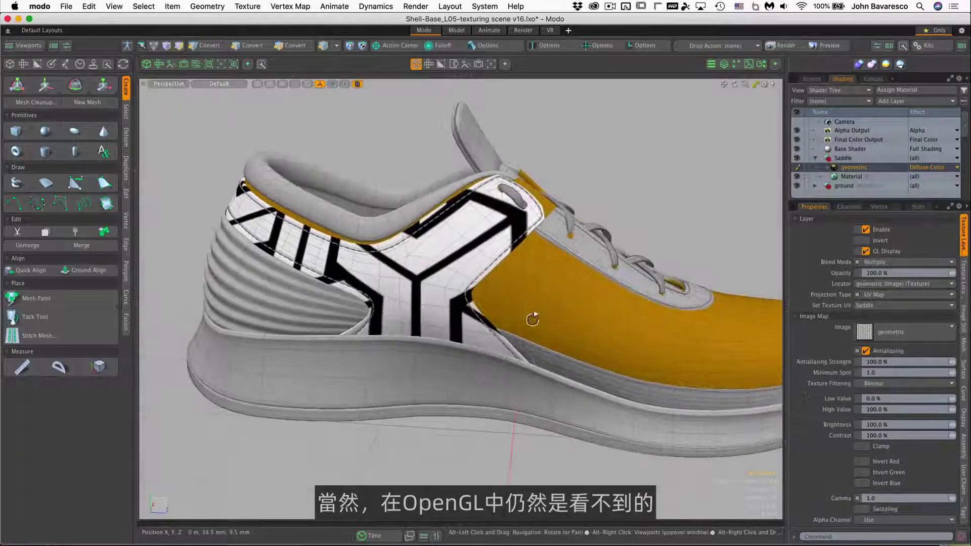
left_click(218, 64)
left_click(283, 294)
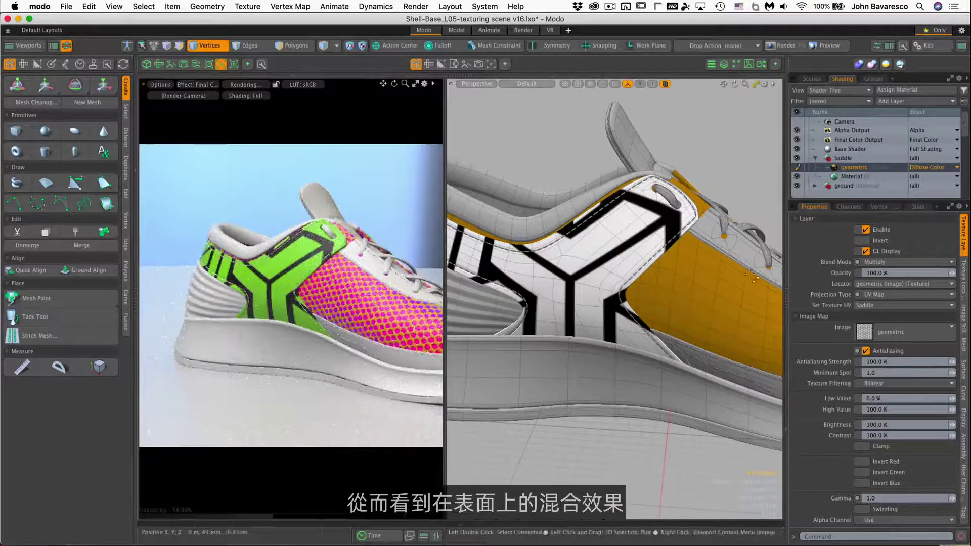
Try the Divide and Normal Multiply blend modes on the geometric texture layer.
left_click(890, 263)
left_click(890, 256)
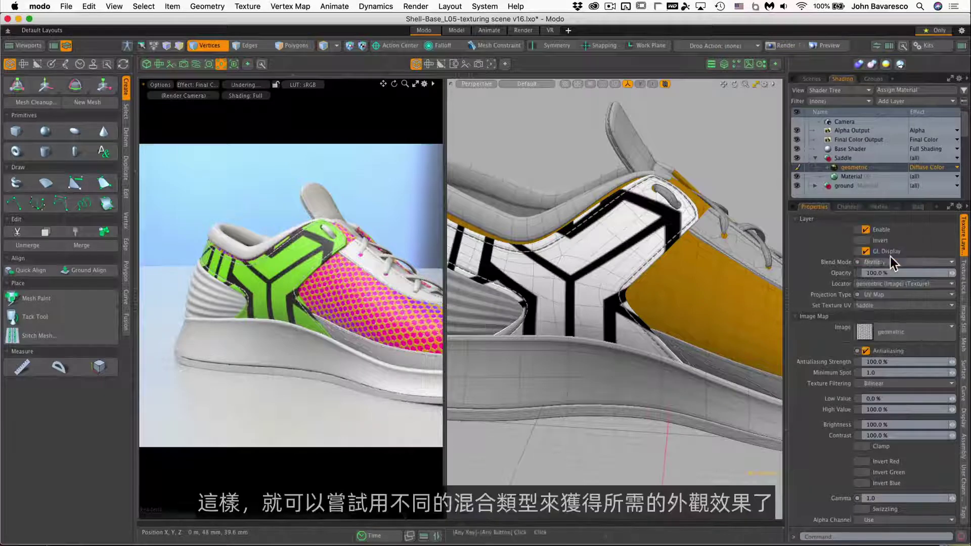
left_click(892, 262)
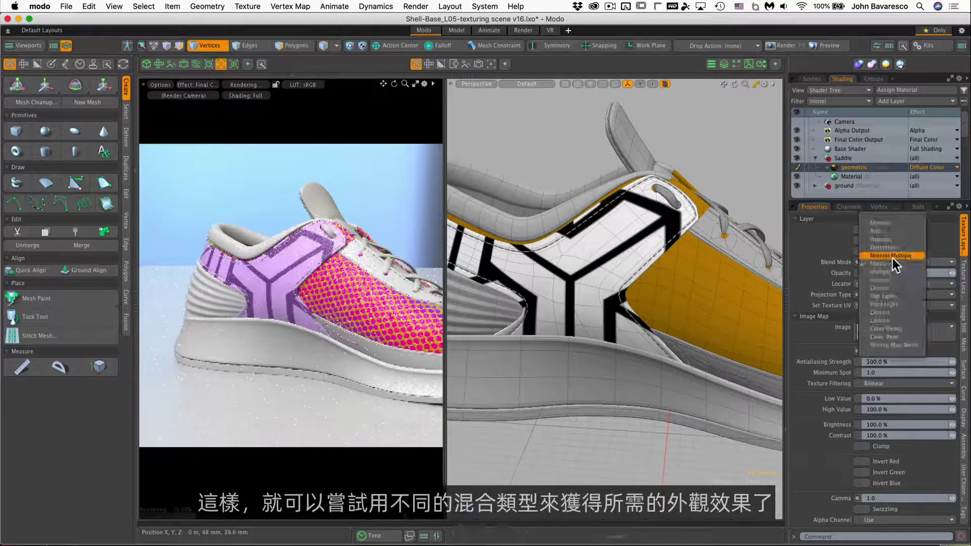
left_click(892, 256)
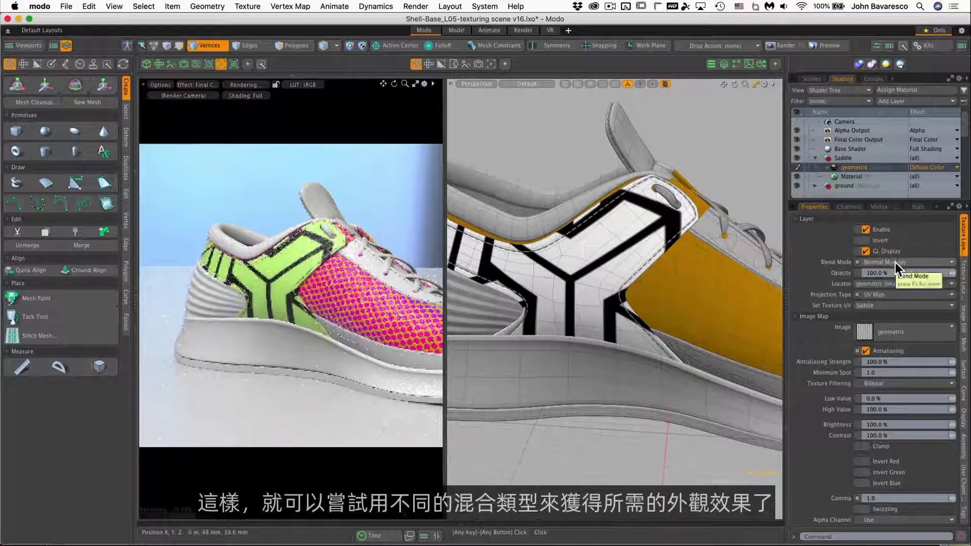
Set the geometric texture layer's blend mode to Difference and examine the saddle closely in the render preview.
left_click(895, 263)
left_click(896, 257)
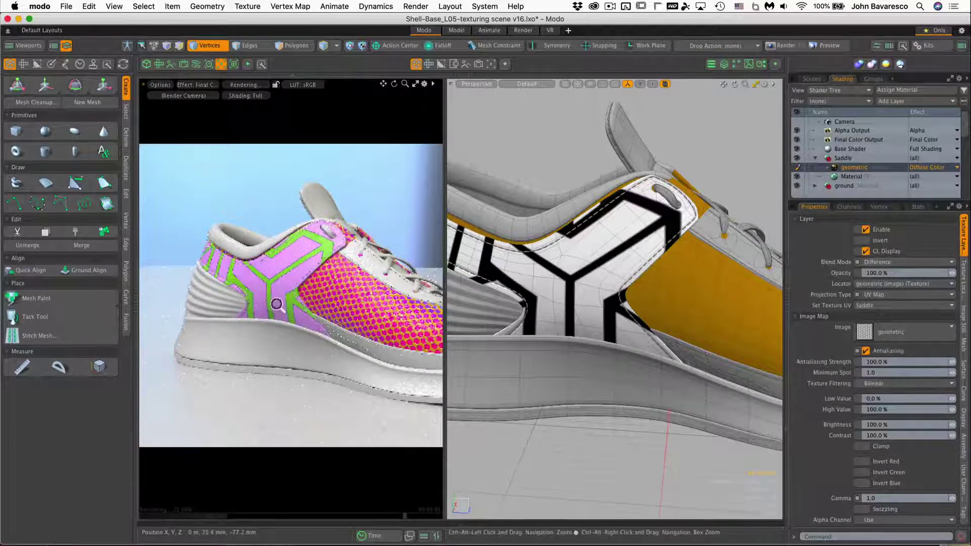
left_click_drag(292, 287, 448, 278, "ctrl+alt")
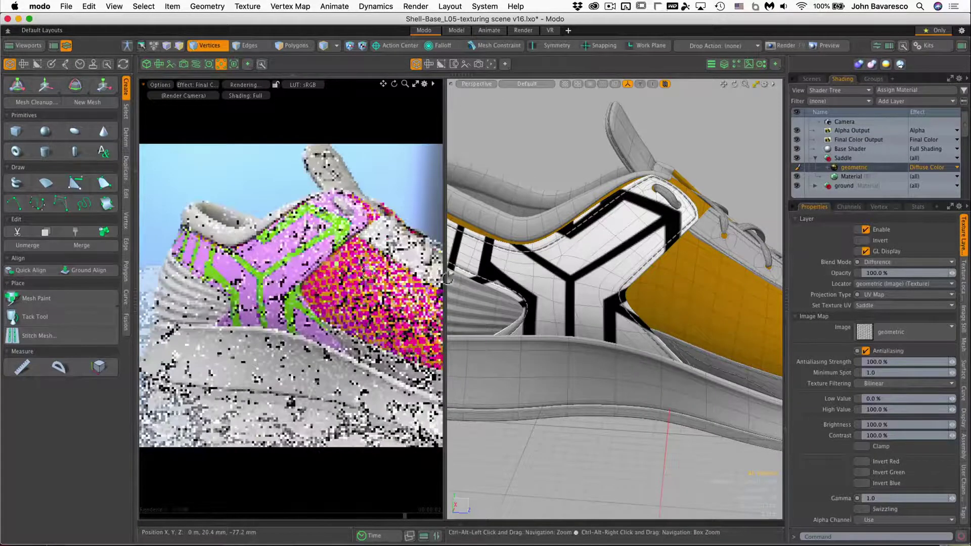
Set the geometric texture layer's blend mode to Multiply, change its effect to Specular Amount, and inspect the saddle's reflections in the render preview.
left_click(884, 259)
left_click(872, 285)
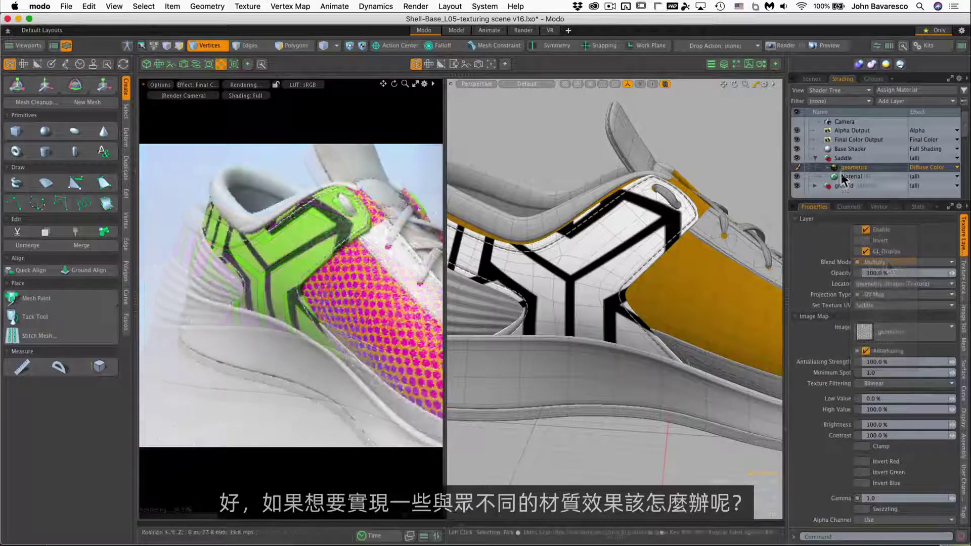
left_click(925, 167)
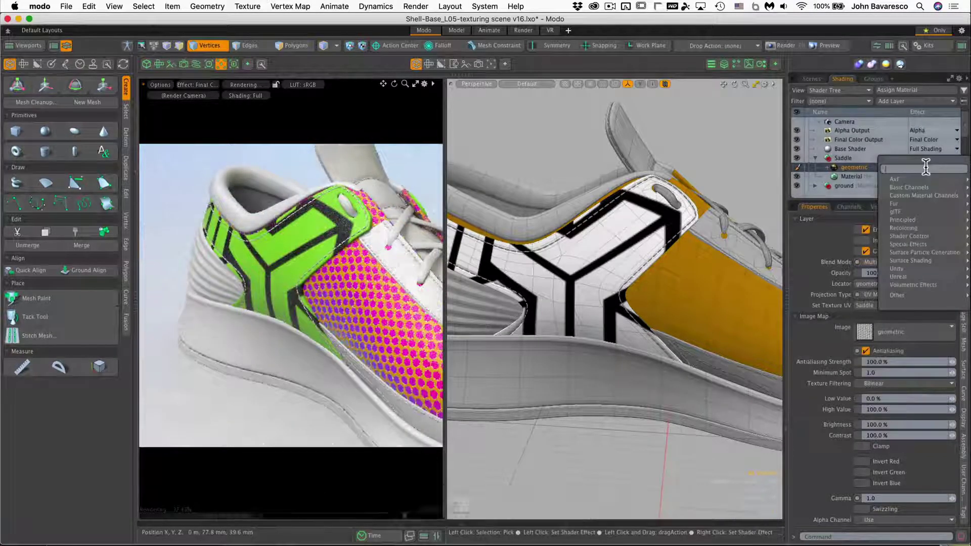
mouse_move(922, 185)
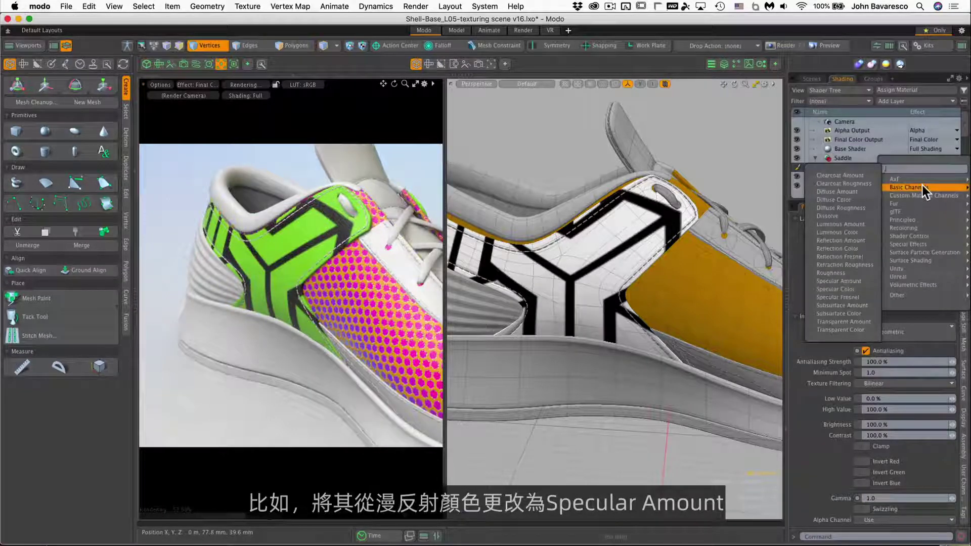
left_click(841, 280)
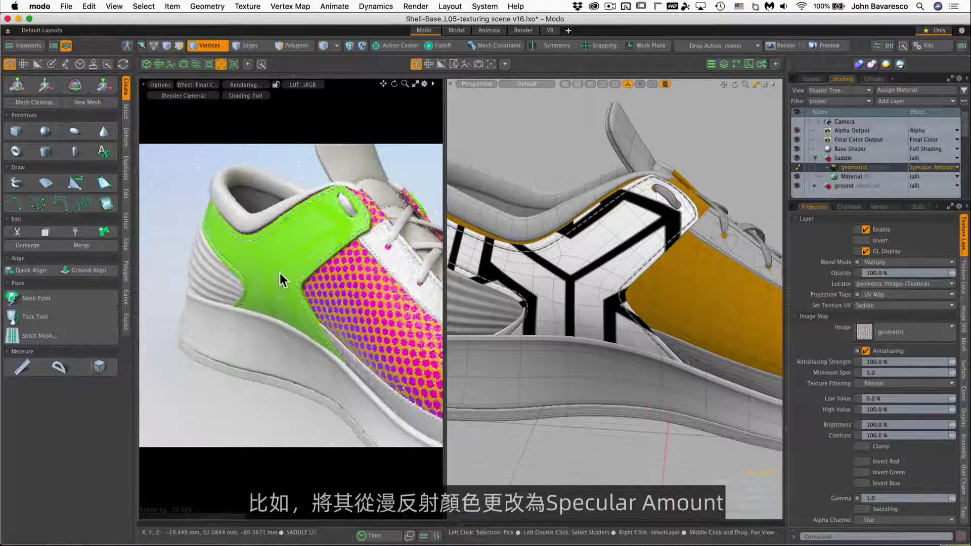
left_click_drag(280, 273, 318, 298, "alt")
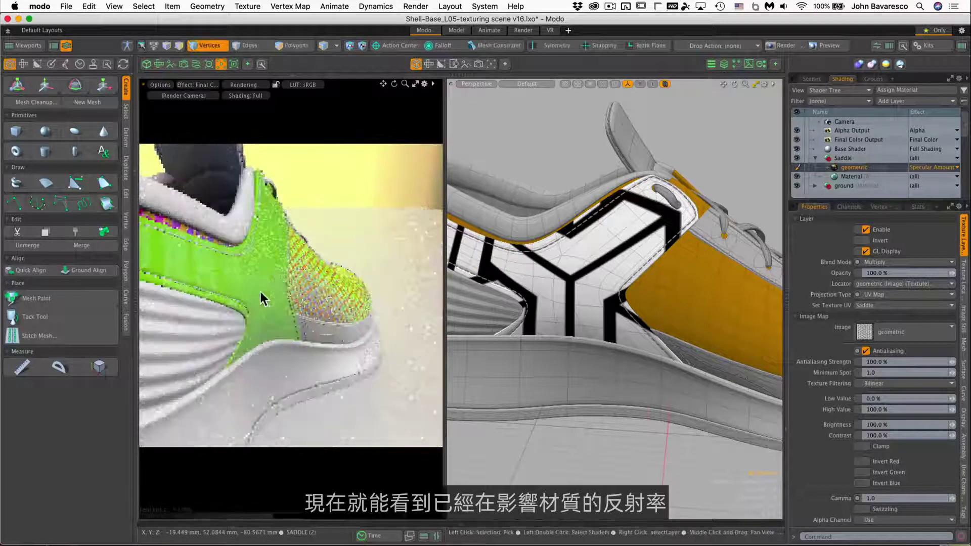
left_click_drag(266, 275, 283, 299, "alt")
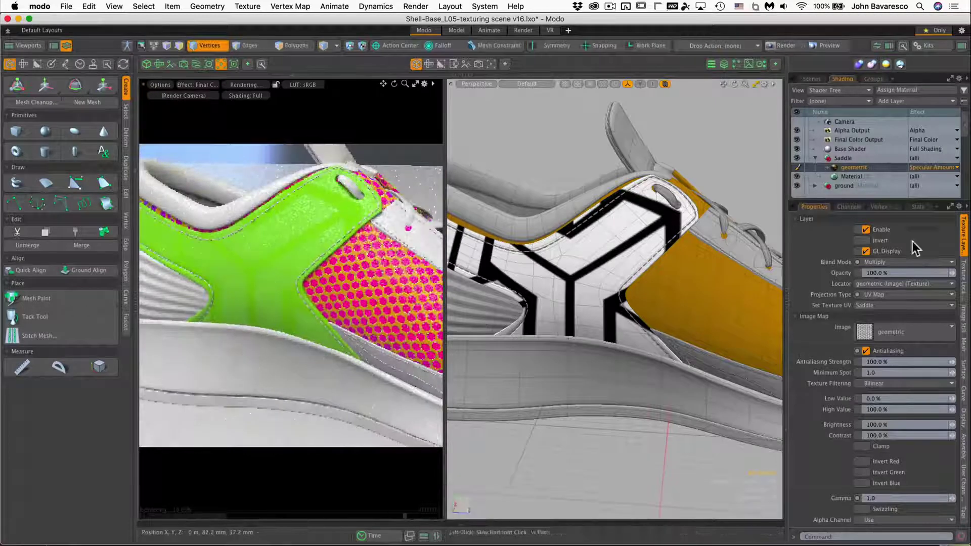
Switch the geometric texture layer's blend mode to Add and invert the layer, checking the saddle's reflections from different angles.
left_click(909, 262)
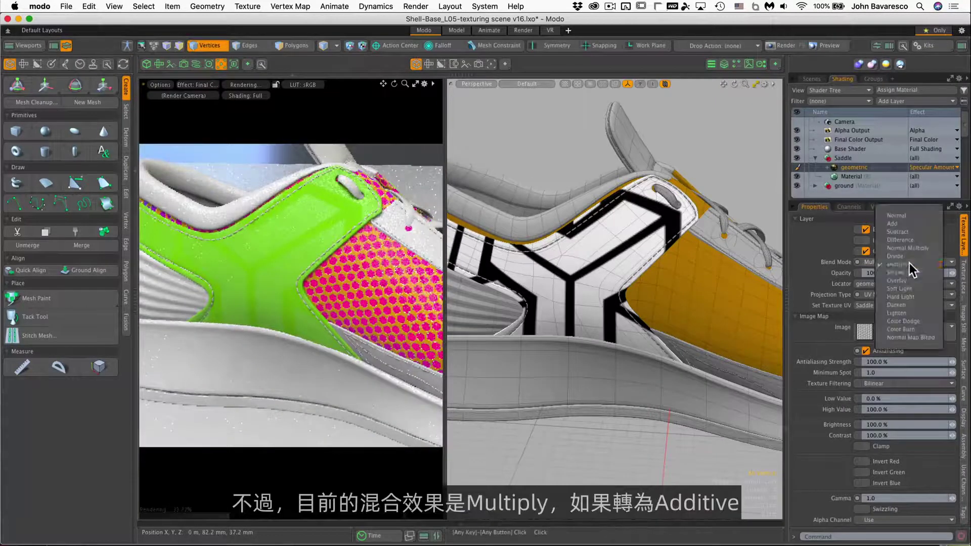
left_click(909, 225)
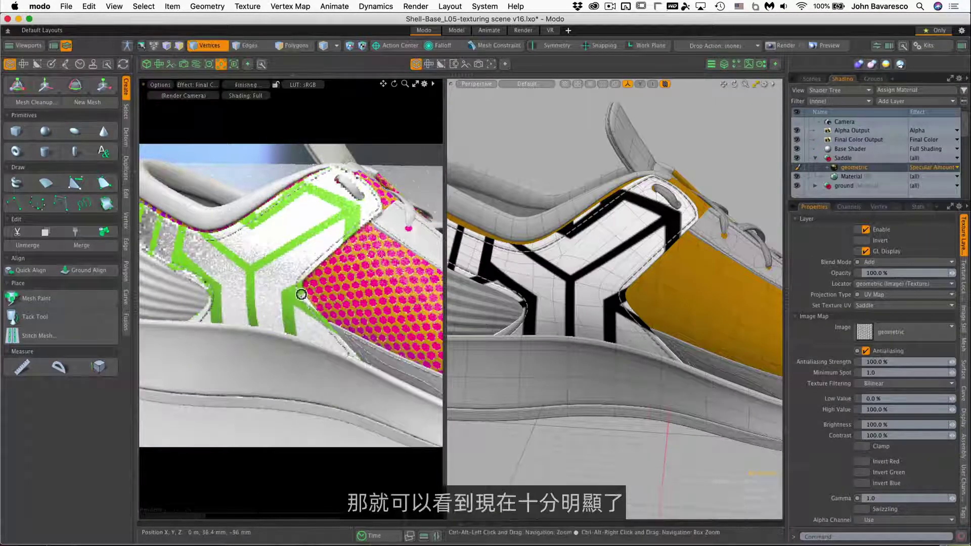
left_click_drag(301, 294, 332, 304, "alt")
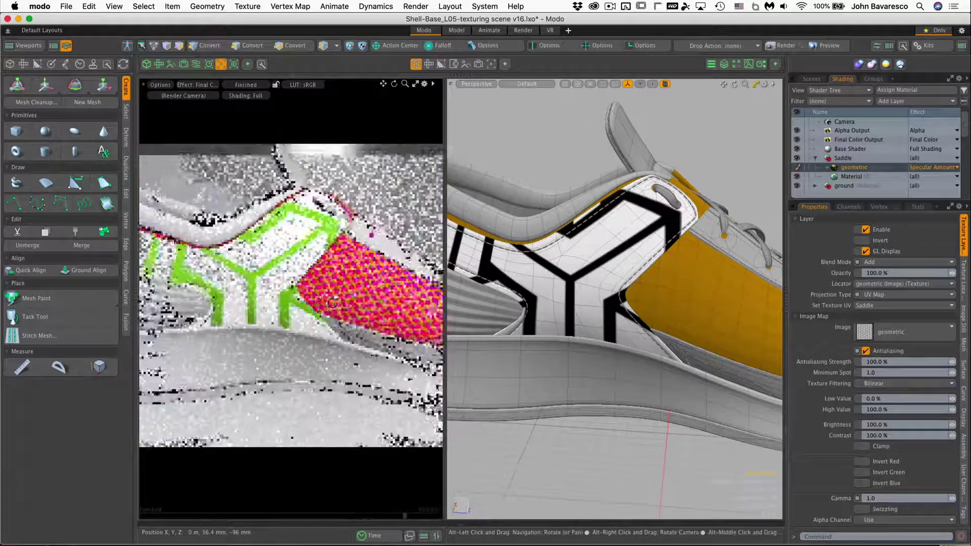
left_click(865, 241)
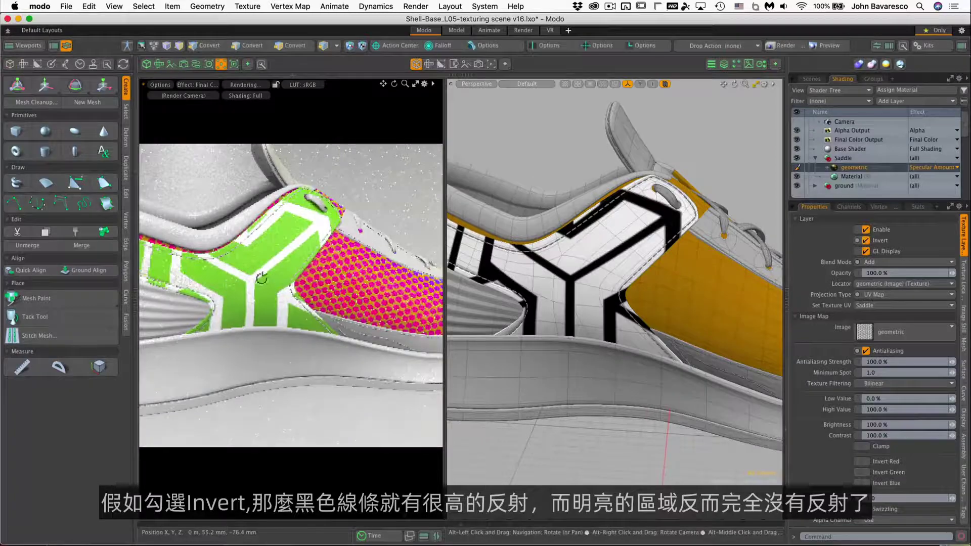
left_click_drag(261, 277, 326, 245, "alt")
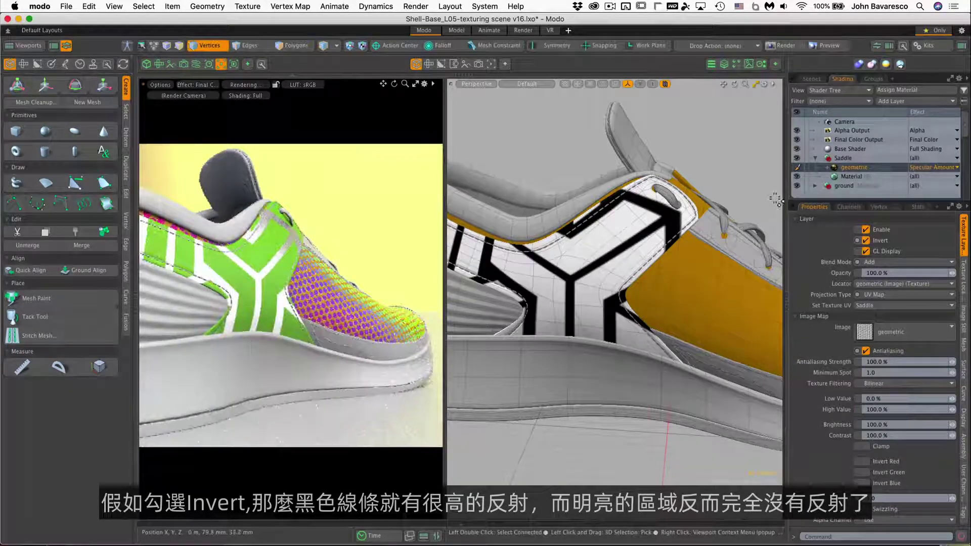
Set the geometric texture layer's blend mode to Normal, reduce its opacity to 29%, and inspect the saddle from another angle.
left_click(946, 261)
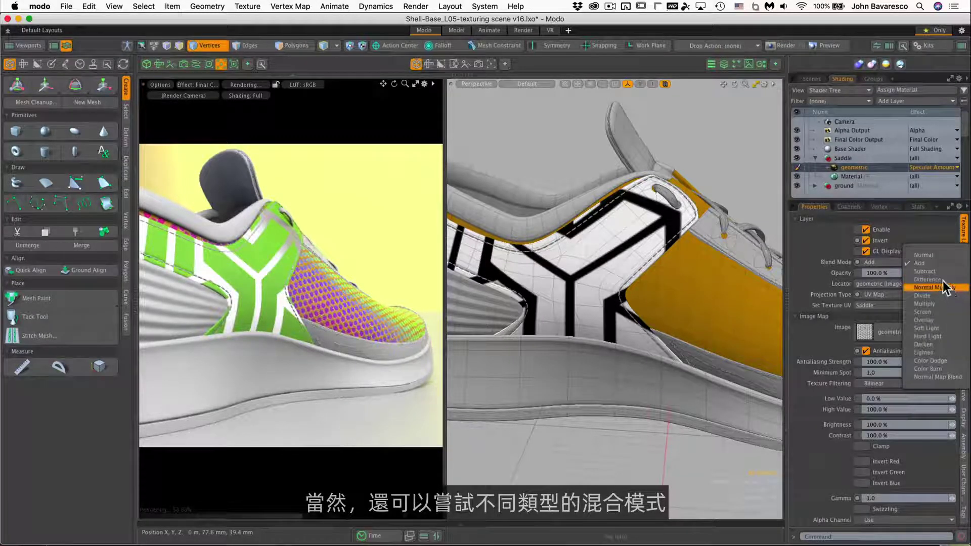
left_click(934, 255)
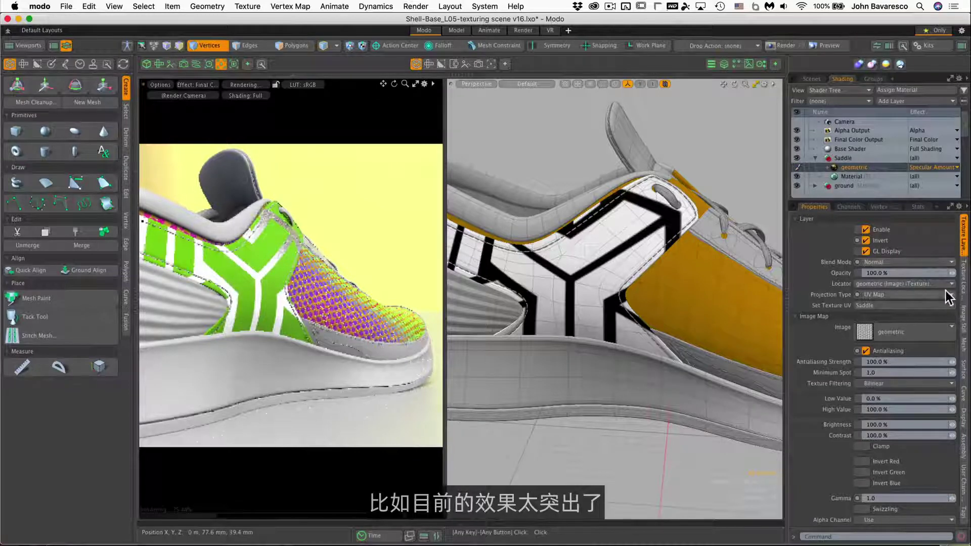
left_click_drag(955, 276, 926, 275)
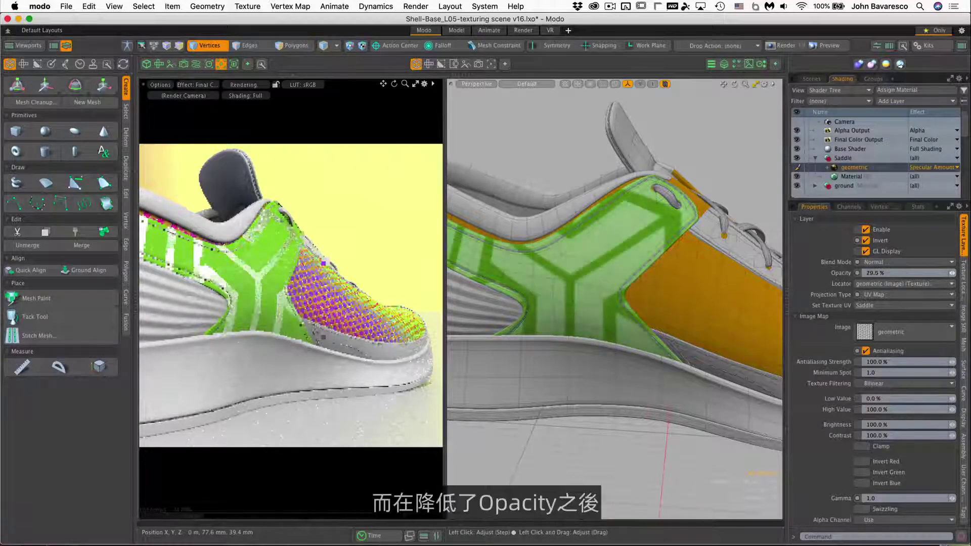
left_click_drag(247, 274, 321, 292, "alt")
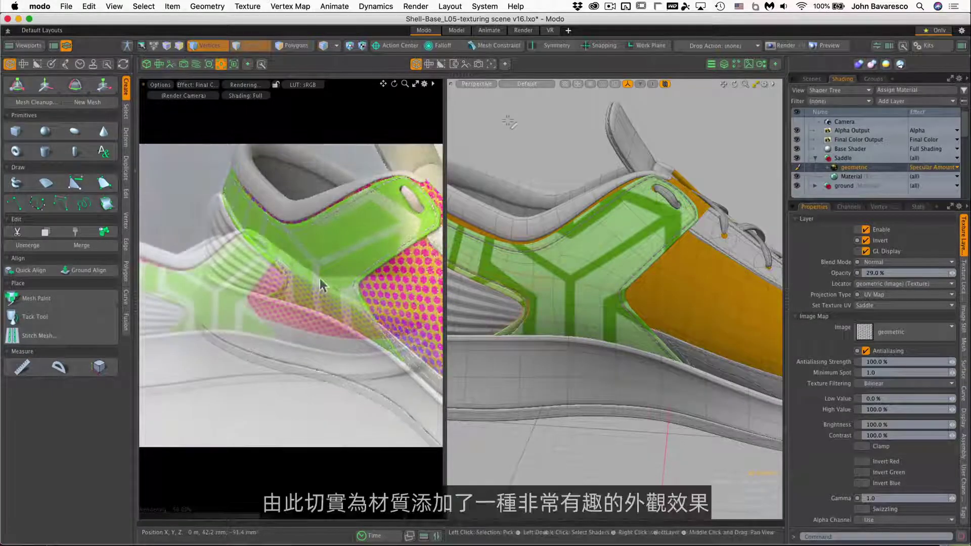